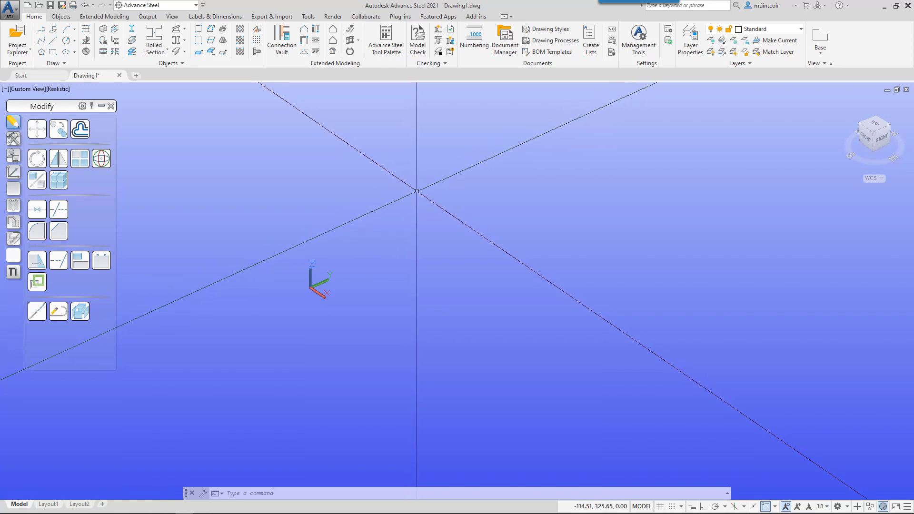
Open the Defaults page of Management Tools to show the AdvanceSteel profile categories
{"action": "left_click", "coordinate": [639, 40]}
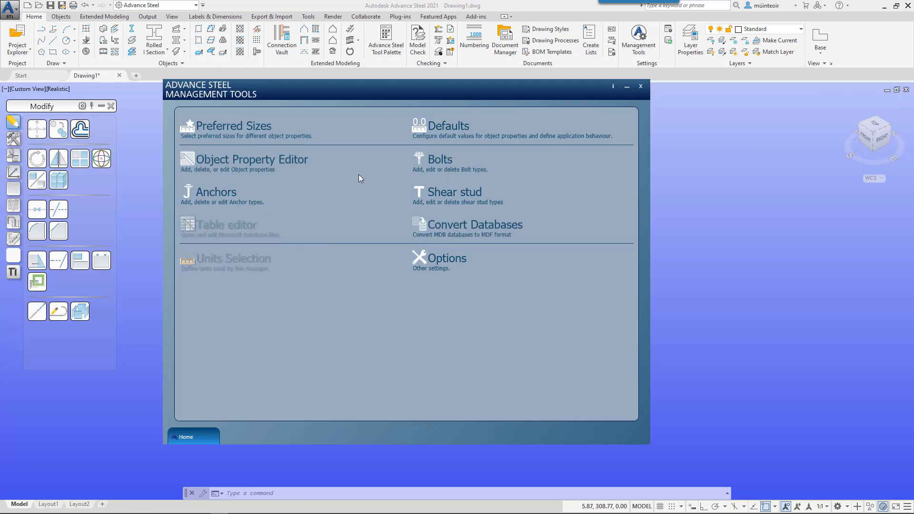
{"action": "left_click", "coordinate": [447, 127]}
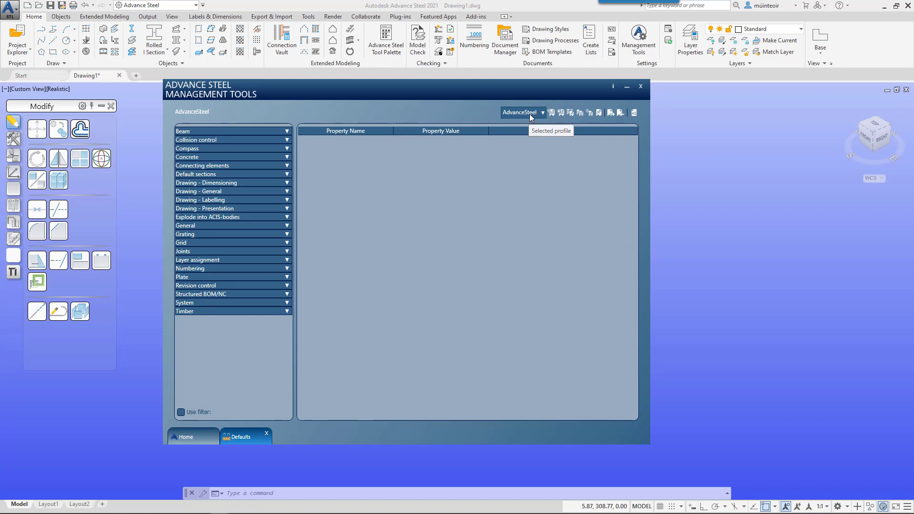
{"action": "left_click", "coordinate": [531, 114]}
{"action": "left_click", "coordinate": [530, 115]}
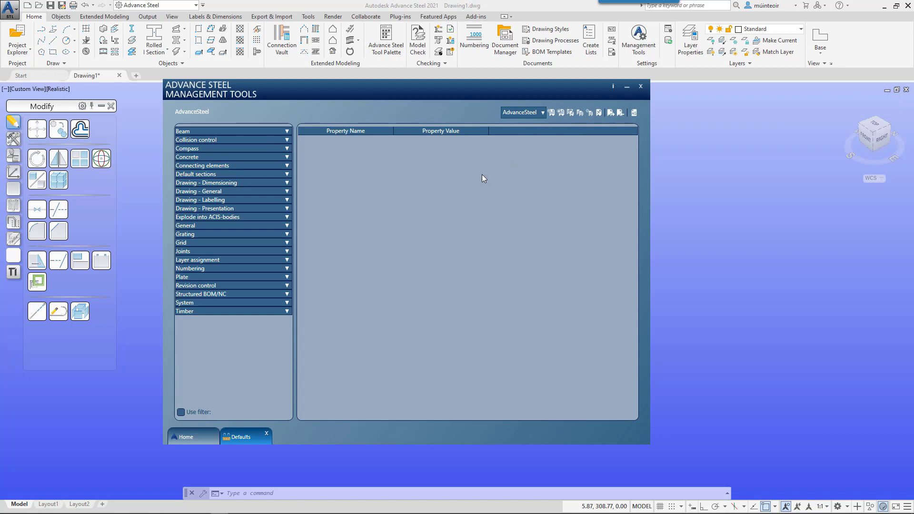
Add a new Defaults profile named StructuralBIM and check the available profiles
{"action": "left_click", "coordinate": [561, 115]}
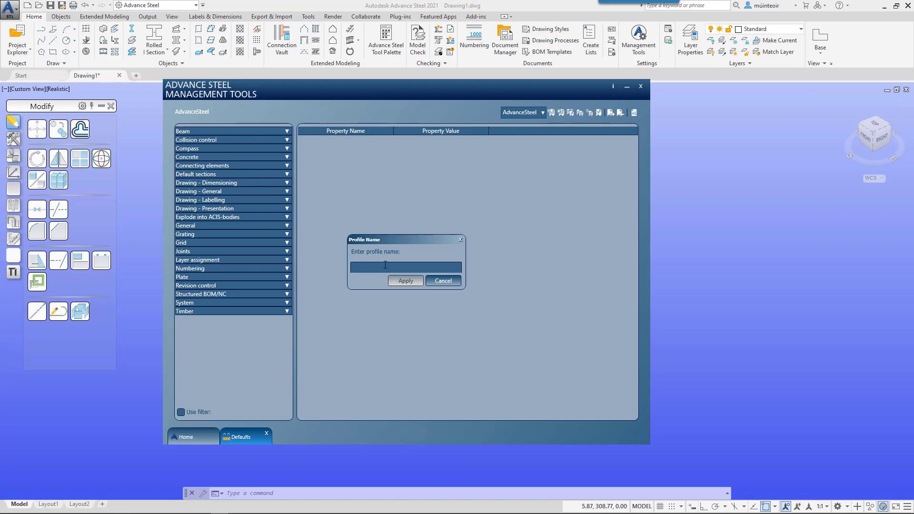
{"action": "type", "text": "Structur"}
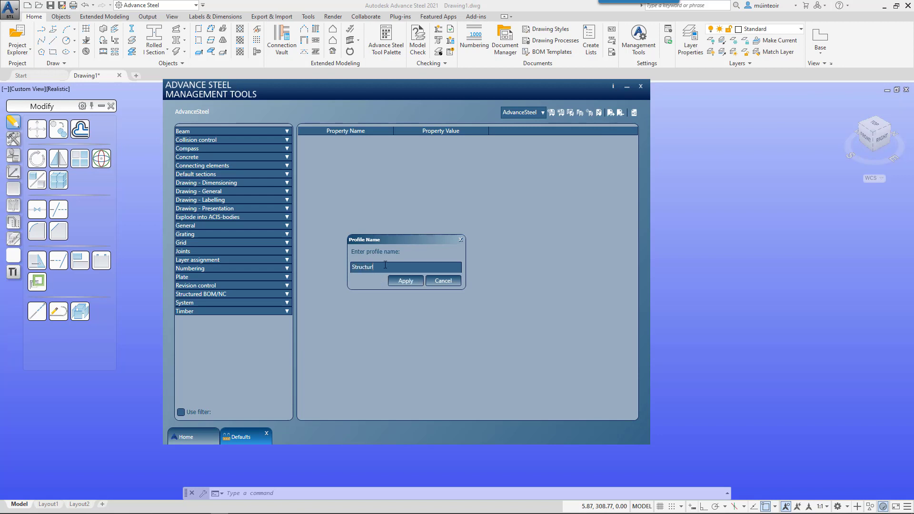
{"action": "type", "text": "alBIM"}
{"action": "left_click", "coordinate": [409, 280]}
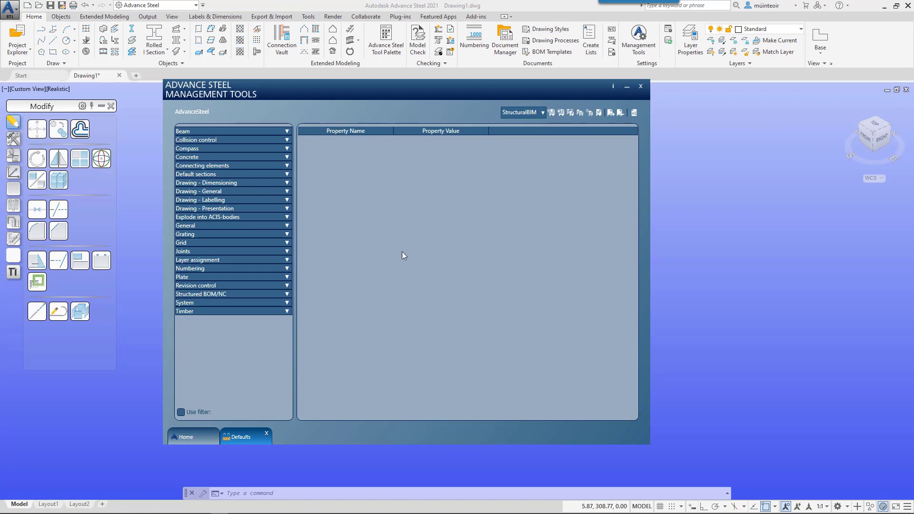
{"action": "left_click", "coordinate": [525, 114]}
Reopen Management Tools at the Defaults page and shift the window slightly left
{"action": "left_click", "coordinate": [641, 87]}
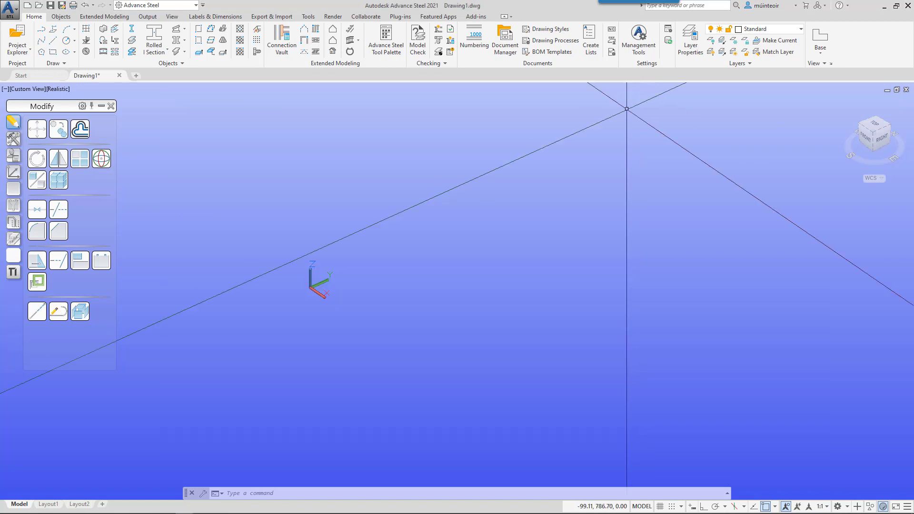
{"action": "key", "text": "Return"}
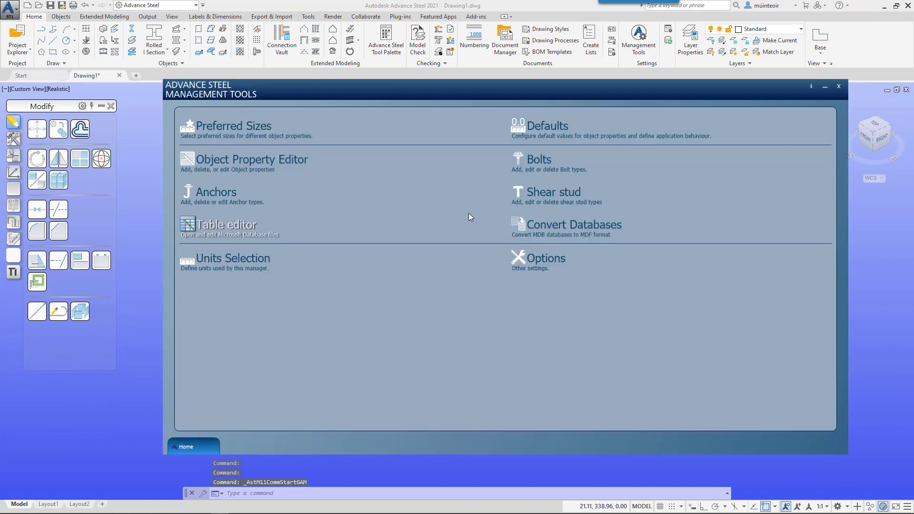
{"action": "left_click", "coordinate": [537, 122]}
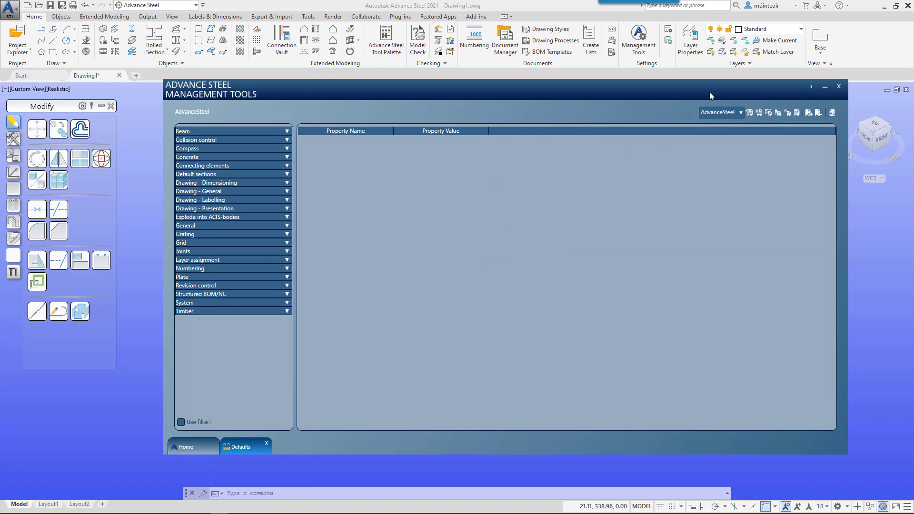
{"action": "left_click_drag", "start_coordinate": [710, 95], "coordinate": [703, 96]}
Make StructuralBIM the current profile and display its Beam > General settings
{"action": "left_click", "coordinate": [709, 115]}
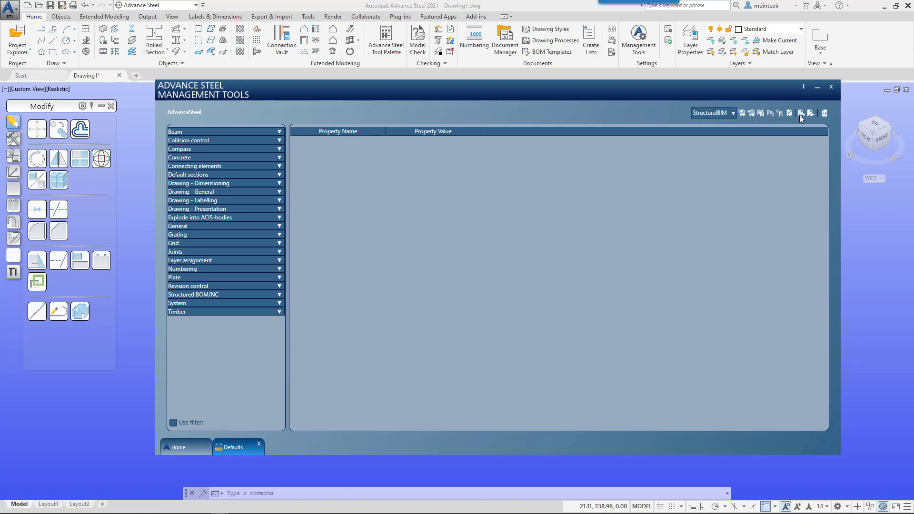
{"action": "left_click", "coordinate": [745, 113]}
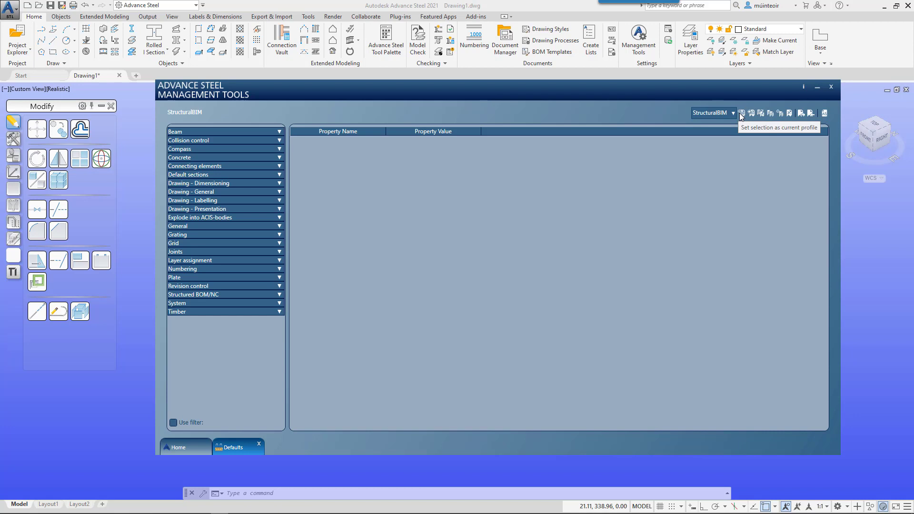
{"action": "left_click", "coordinate": [279, 132]}
{"action": "left_click", "coordinate": [233, 140]}
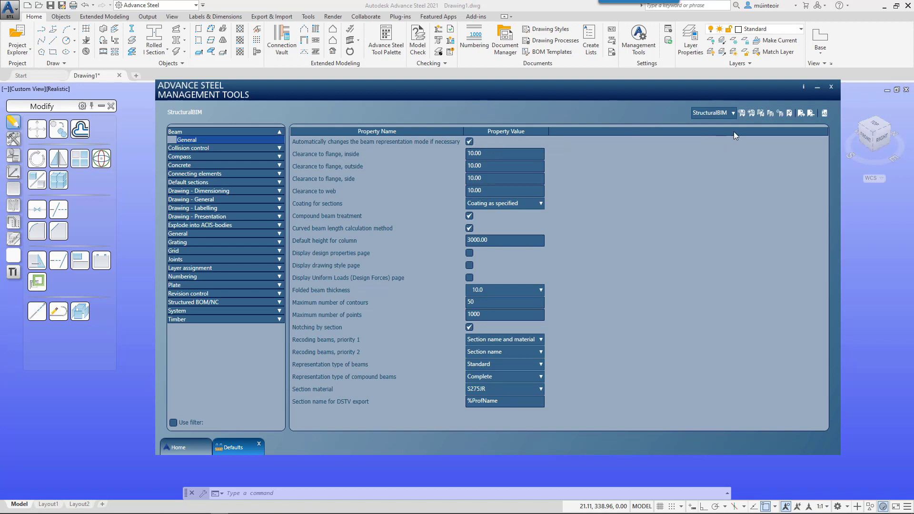
Cancel a rename, then copy the current profile, entering StructuralBIM as the name
{"action": "left_click", "coordinate": [761, 114]}
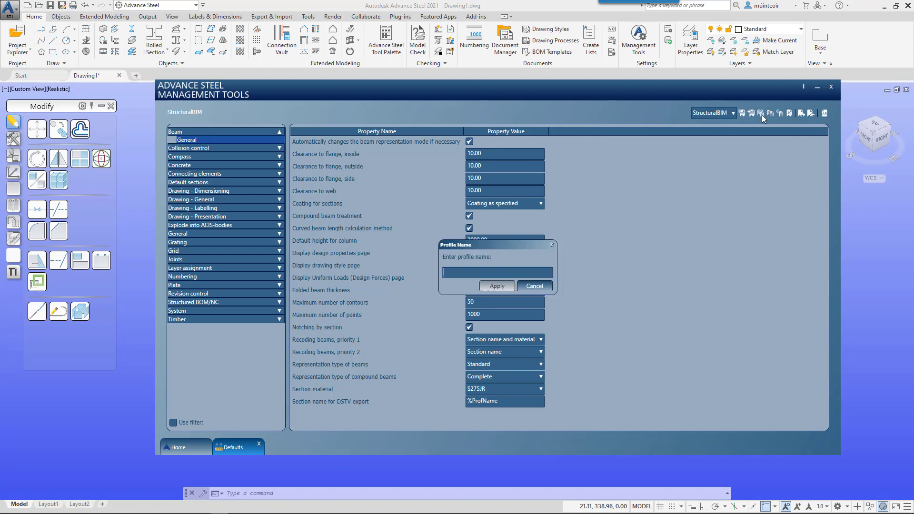
{"action": "left_click", "coordinate": [524, 288]}
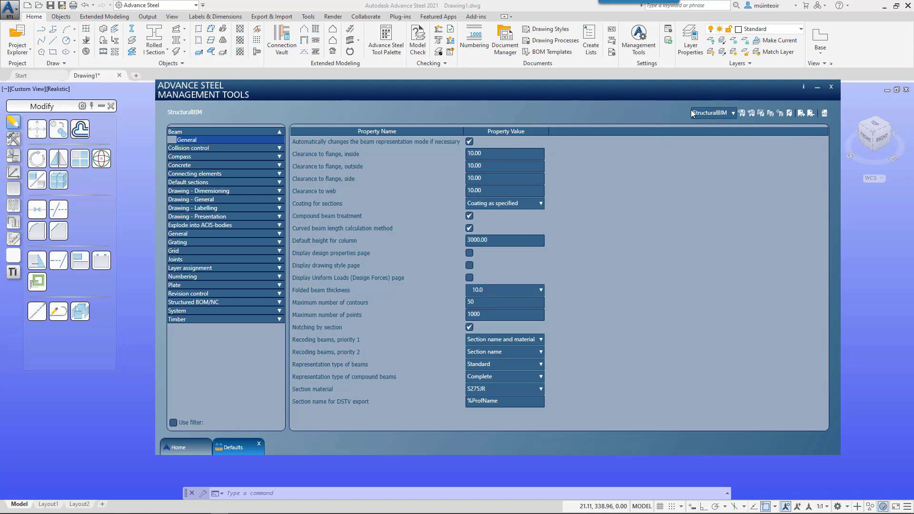
{"action": "left_click", "coordinate": [772, 115]}
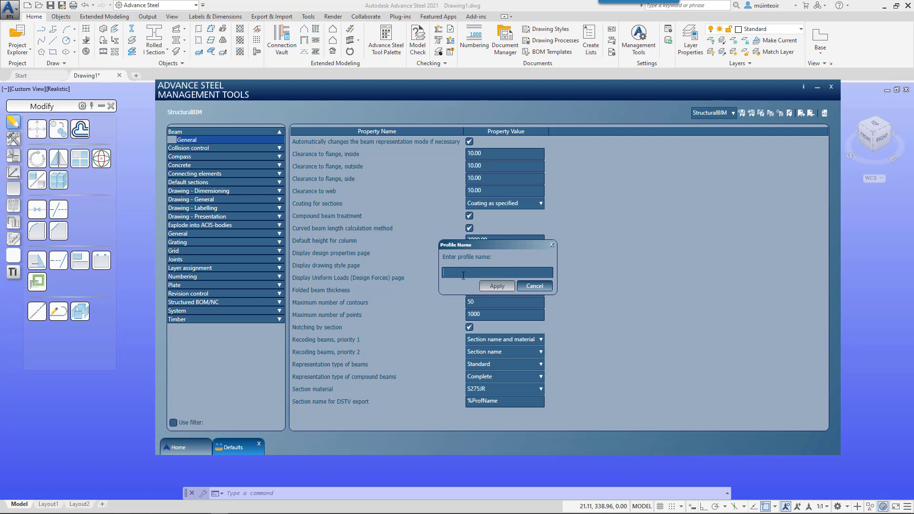
{"action": "type", "text": "S"}
{"action": "type", "text": "tructuralBIM1"}
Confirm the copy and make the new StructuralBIM1 profile current
{"action": "left_click", "coordinate": [503, 284]}
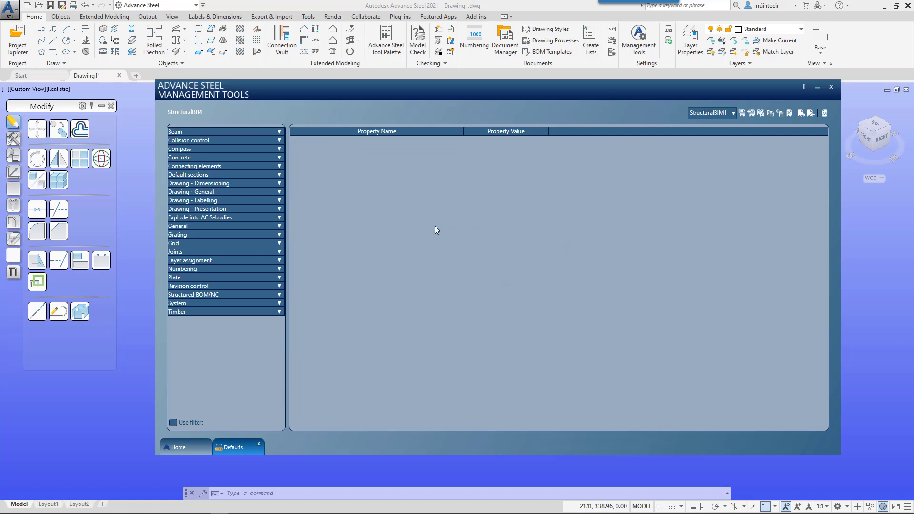
{"action": "left_click", "coordinate": [732, 113]}
{"action": "left_click", "coordinate": [712, 124]}
{"action": "left_click", "coordinate": [724, 116]}
{"action": "left_click", "coordinate": [712, 134]}
{"action": "left_click", "coordinate": [743, 113]}
Delete the StructuralBIM1 profile and switch back to StructuralBIM
{"action": "left_click", "coordinate": [789, 117]}
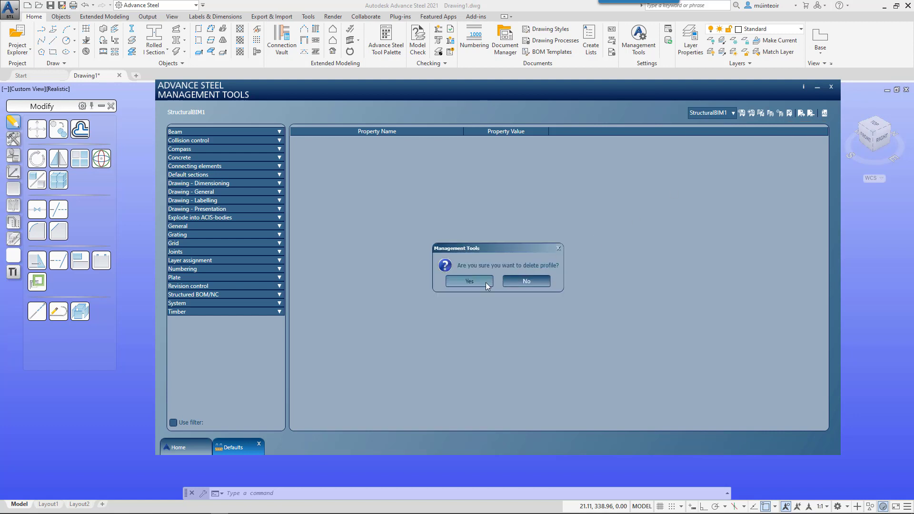
{"action": "left_click", "coordinate": [486, 282]}
{"action": "left_click", "coordinate": [727, 113]}
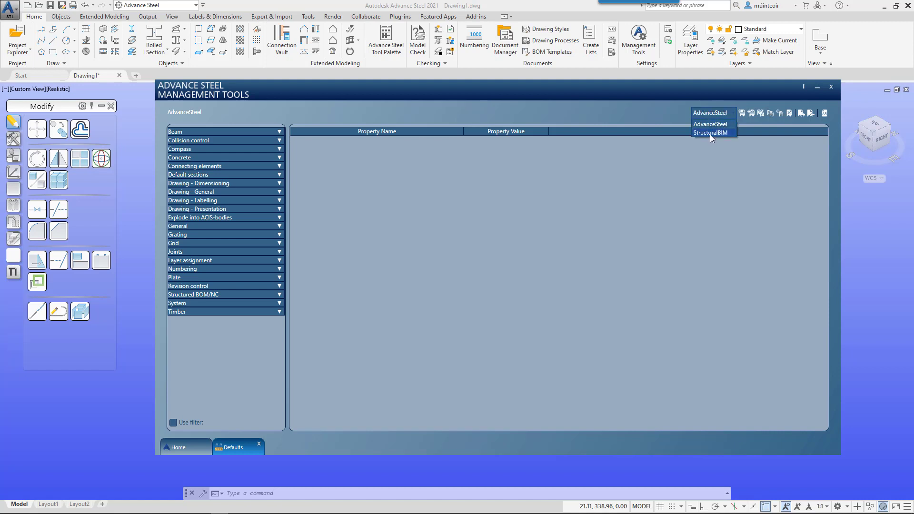
{"action": "left_click", "coordinate": [710, 133]}
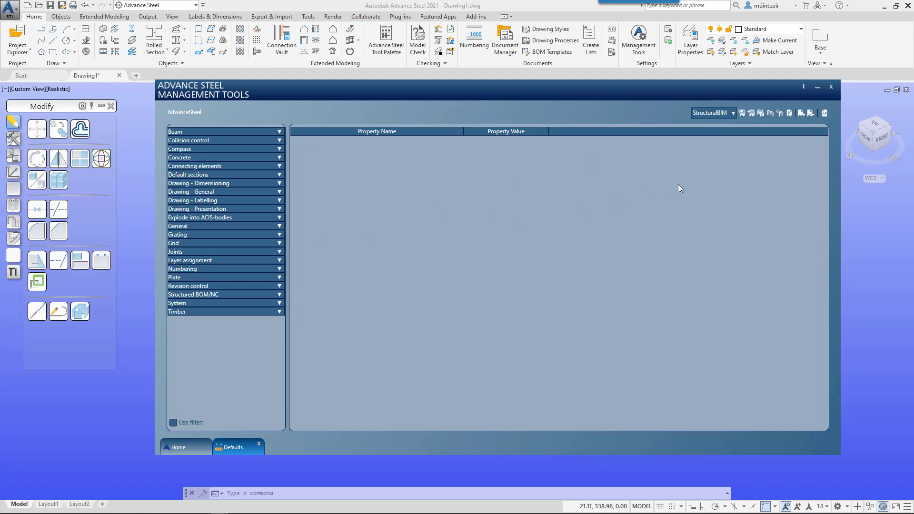
Export the StructuralBIM profile to OneDrive as the XML file 'AS Profile'
{"action": "left_click", "coordinate": [802, 112]}
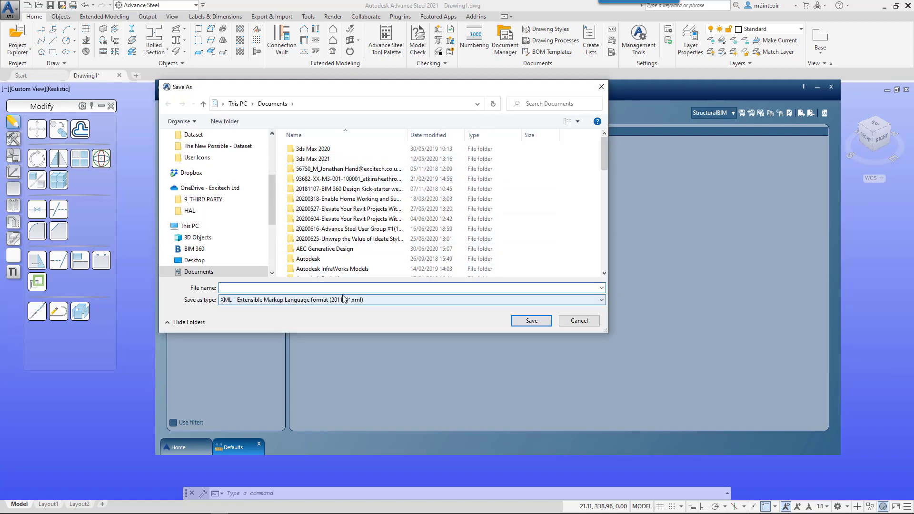
{"action": "type", "text": "AS Prpofil"}
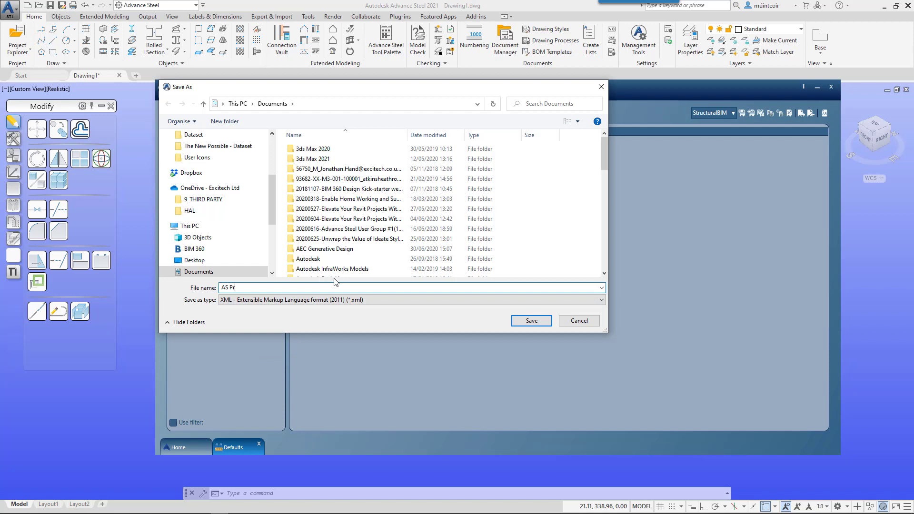
{"action": "key", "text": "BackSpace"}
{"action": "key", "text": "BackSpace"}
{"action": "key", "text": "BackSpace"}
{"action": "key", "text": "BackSpace"}
{"action": "key", "text": "BackSpace"}
{"action": "type", "text": "ofile"}
{"action": "scroll", "coordinate": [234, 201], "scroll_direction": "down", "scroll_amount": 3}
{"action": "scroll", "coordinate": [205, 186], "scroll_direction": "up", "scroll_amount": 3}
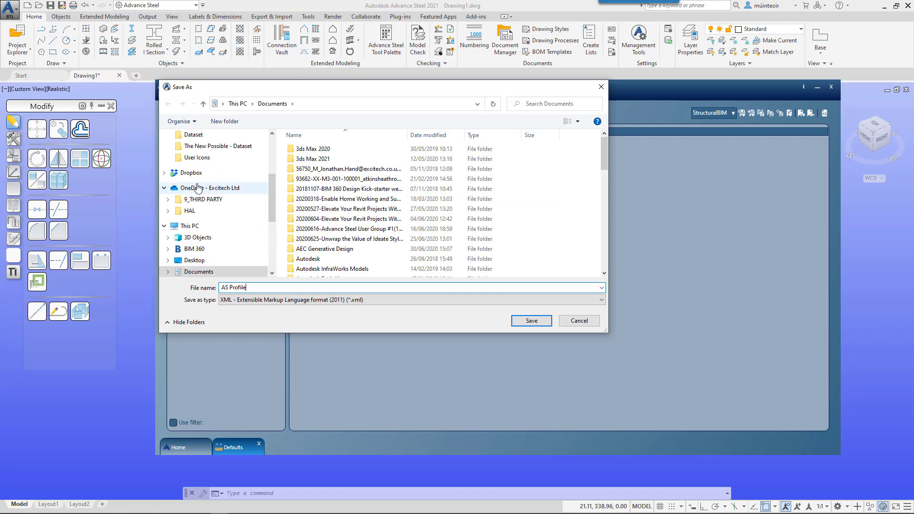
{"action": "left_click", "coordinate": [198, 187]}
{"action": "left_click", "coordinate": [515, 320]}
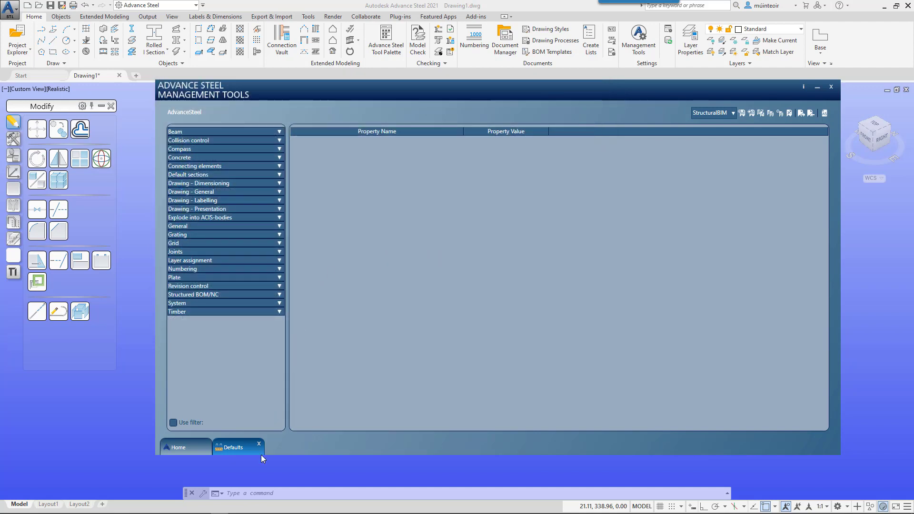
Import AS Profile.xml as 'NEW structuralBIM', dismiss the naming error, and reselect StructuralBIM
{"action": "left_click", "coordinate": [811, 114]}
{"action": "left_click", "coordinate": [329, 169]}
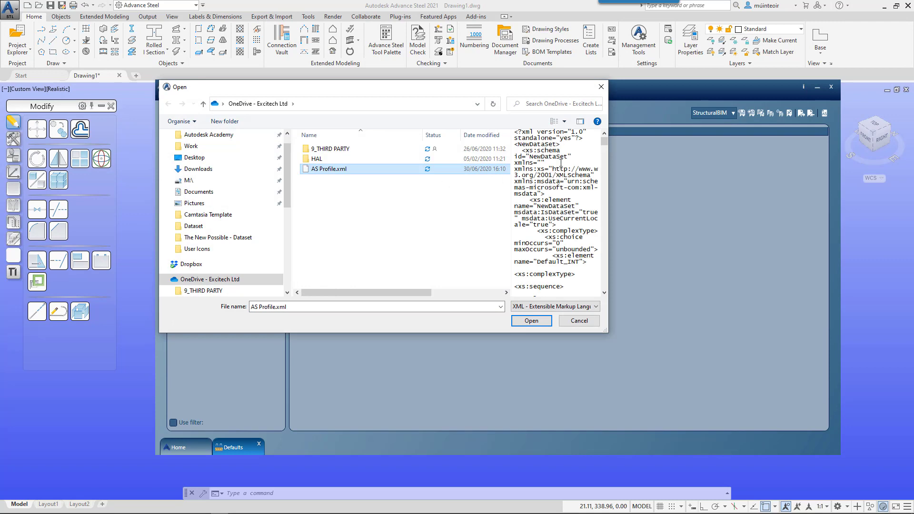
{"action": "left_click", "coordinate": [540, 320]}
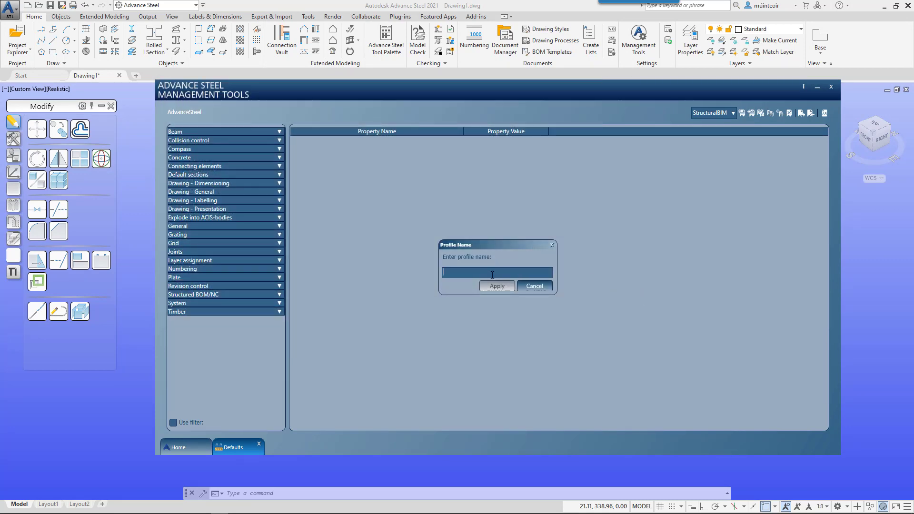
{"action": "type", "text": "NEW structuralBIM"}
{"action": "left_click", "coordinate": [498, 286]}
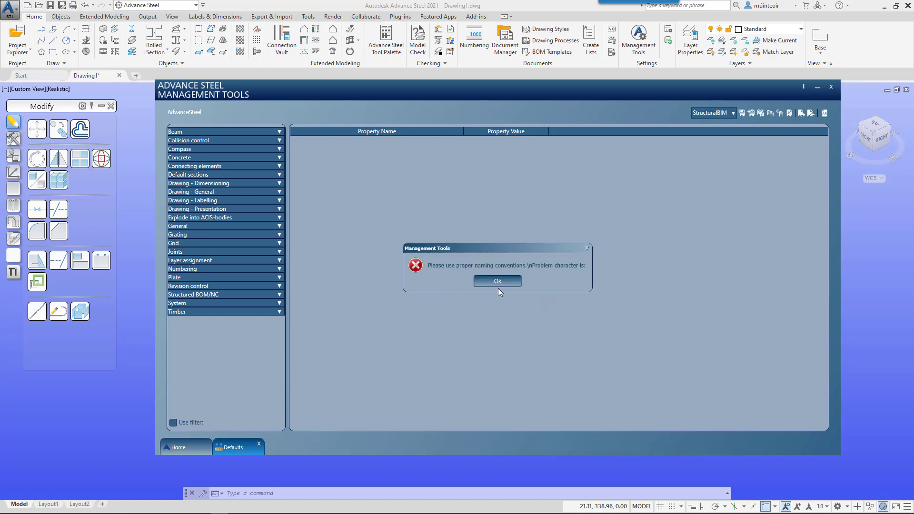
{"action": "left_click", "coordinate": [507, 282]}
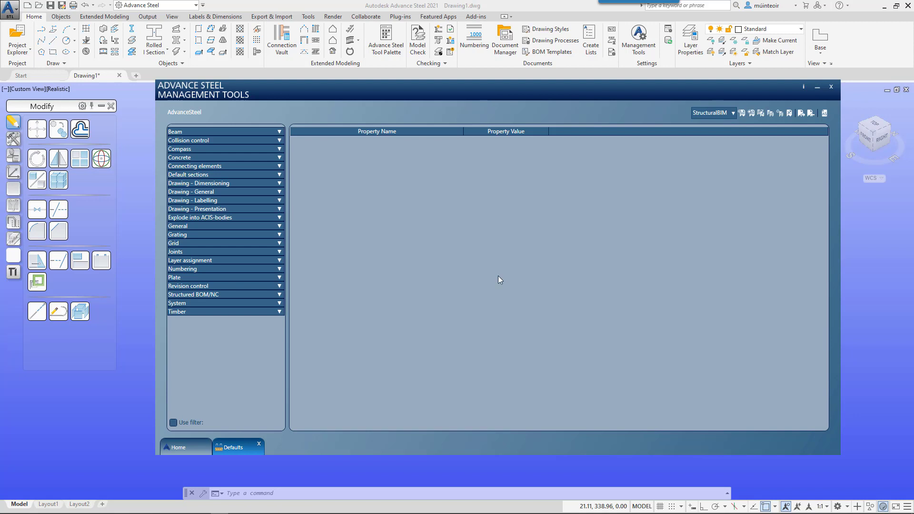
{"action": "left_click", "coordinate": [723, 116]}
{"action": "left_click", "coordinate": [724, 127]}
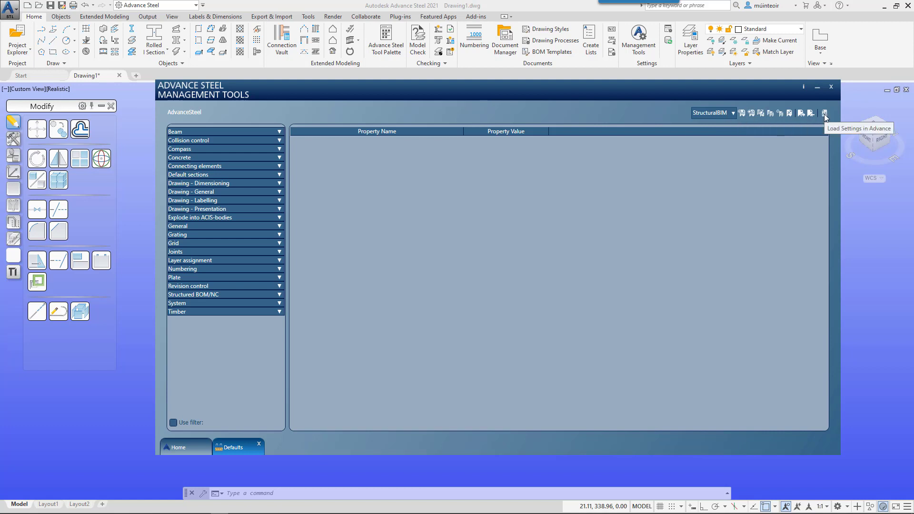
View the Collision control > General defaults, then close Management Tools
{"action": "left_click", "coordinate": [279, 142]}
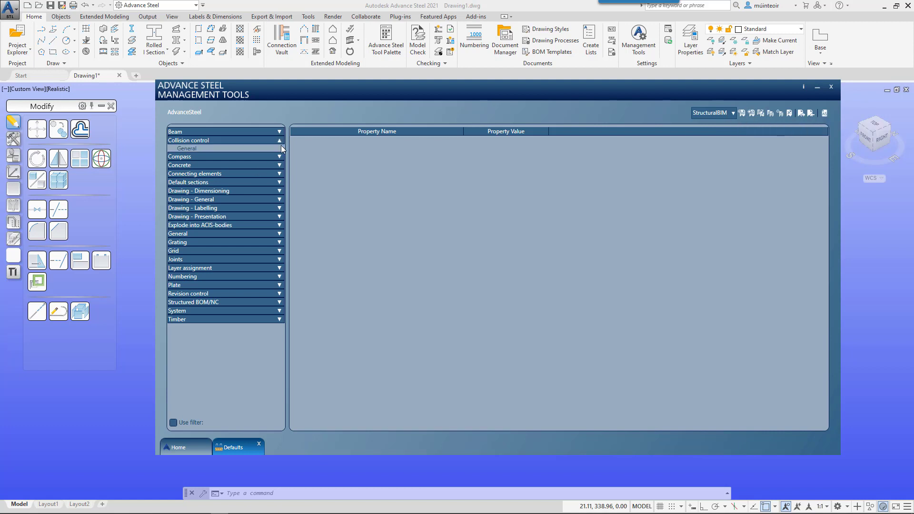
{"action": "left_click", "coordinate": [180, 149]}
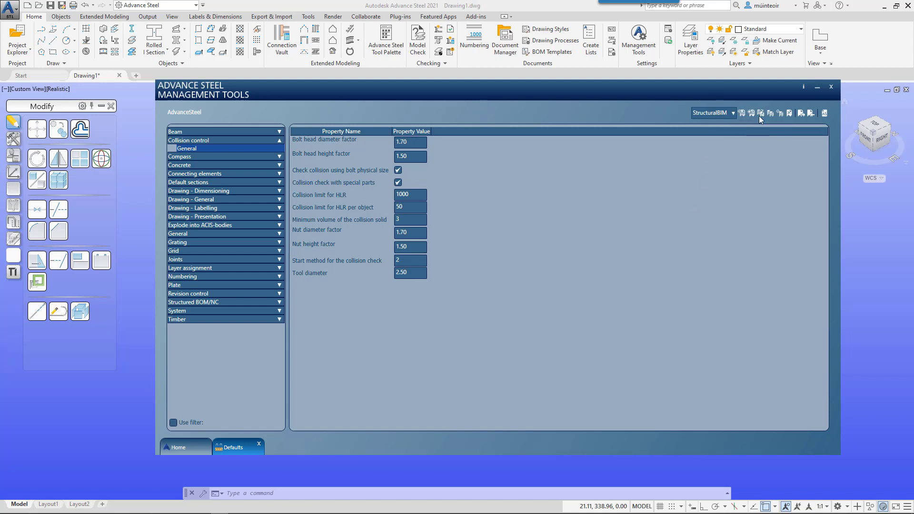
{"action": "left_click", "coordinate": [831, 87]}
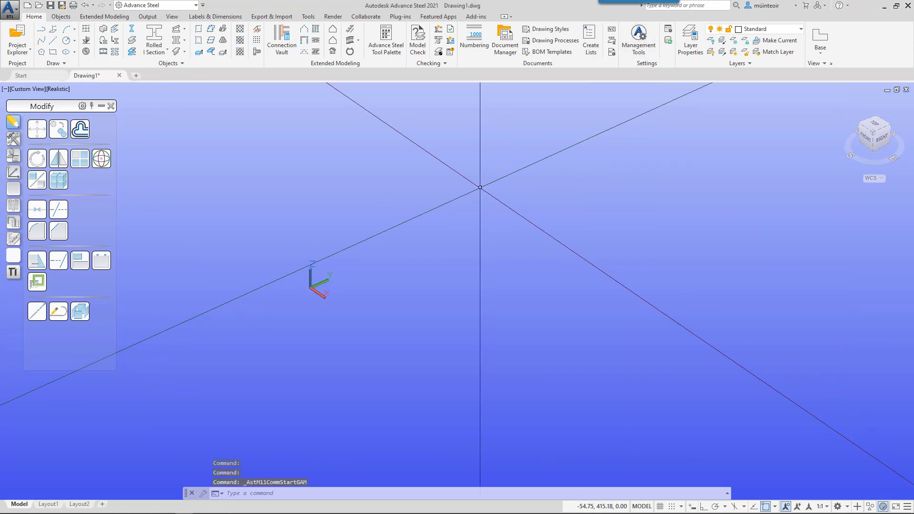
{"action": "left_click", "coordinate": [638, 40]}
{"action": "left_click", "coordinate": [548, 140]}
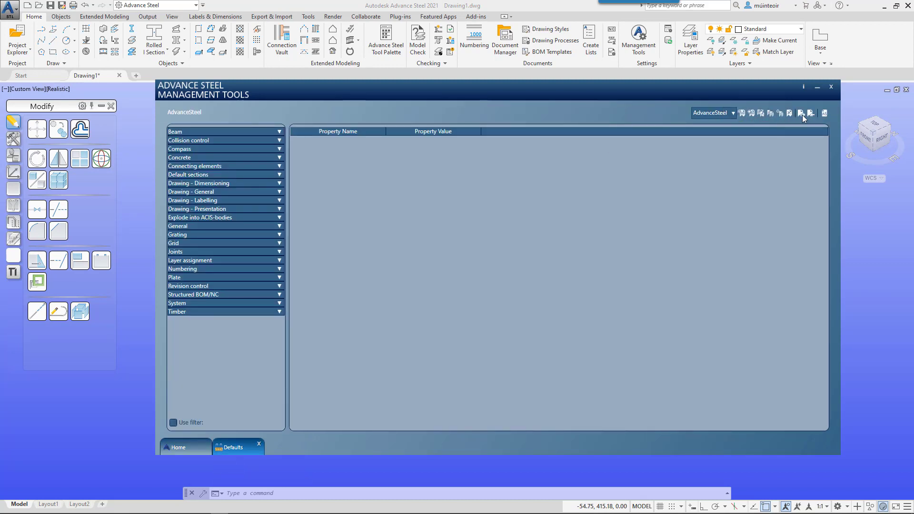
{"action": "left_click", "coordinate": [831, 87]}
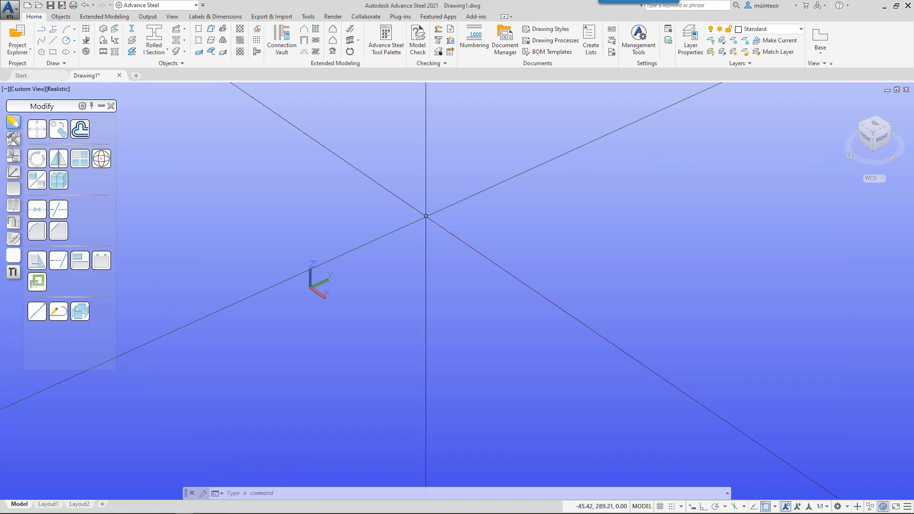